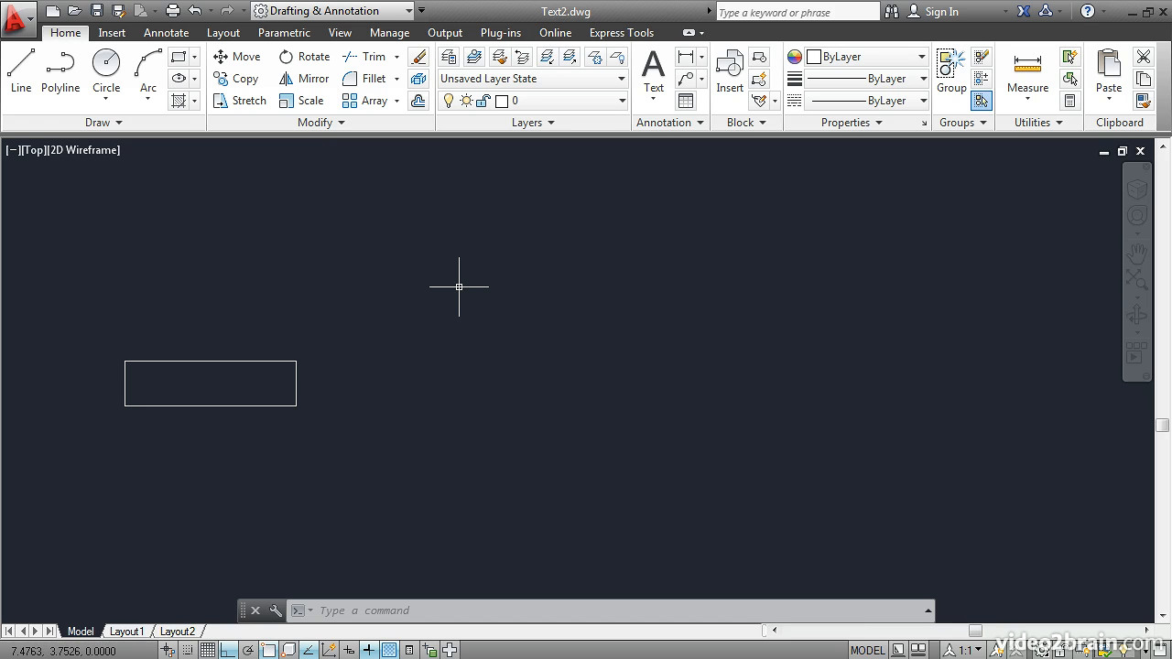
Step: Add single-line text beside the rectangle, height 1 and rotation 0, reading "The quick brown fox jumps" and "over the lazy dog." on two lines
{"action": "left_click", "coordinate": [663, 125]}
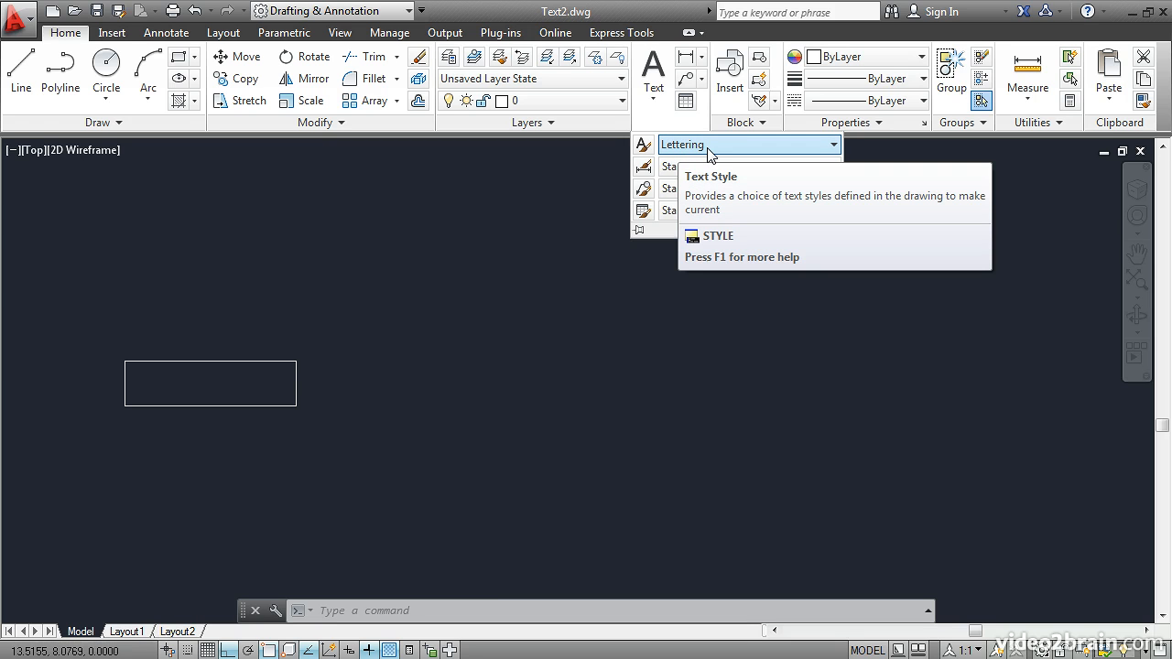
{"action": "left_click", "coordinate": [653, 97]}
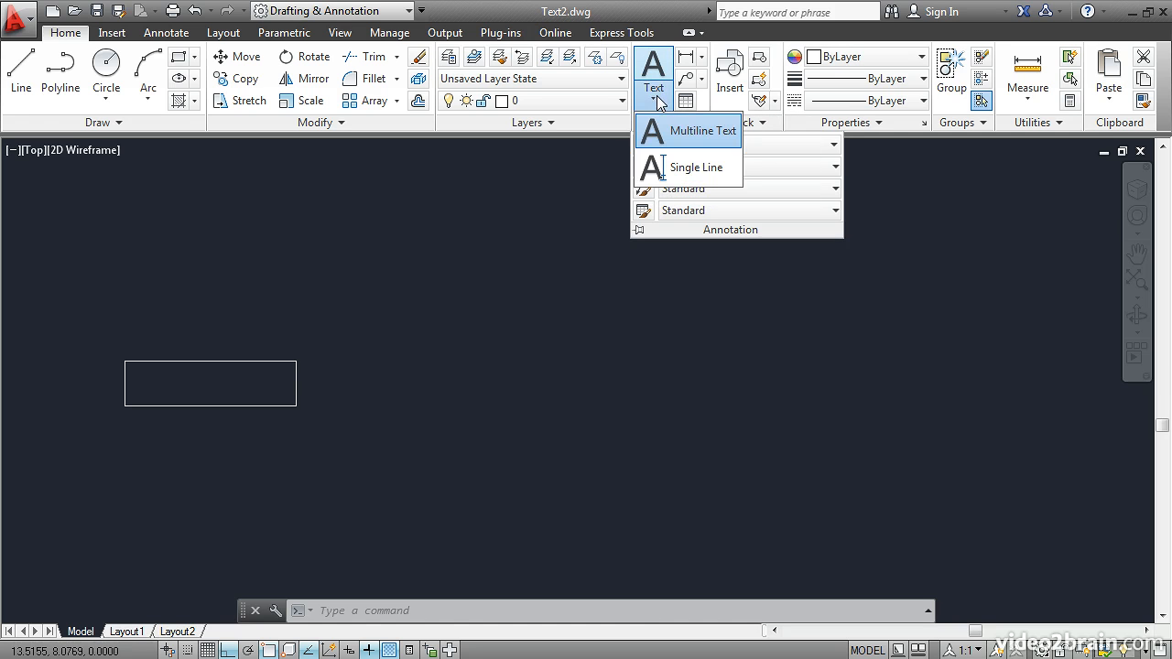
{"action": "left_click", "coordinate": [680, 168]}
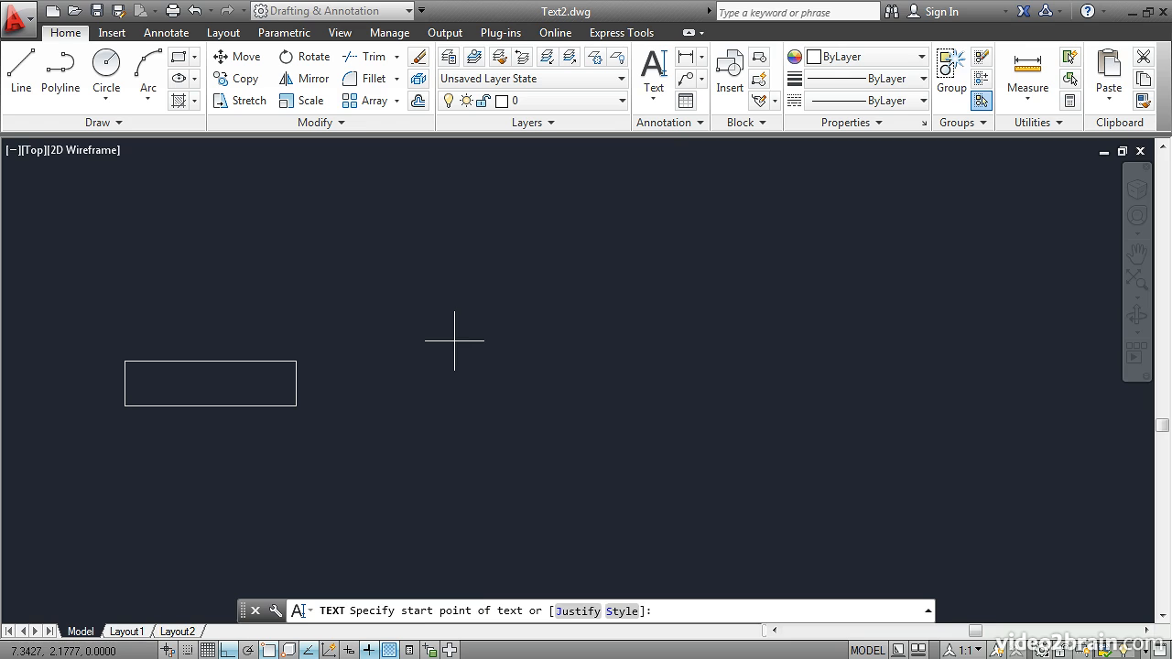
{"action": "left_click", "coordinate": [454, 340]}
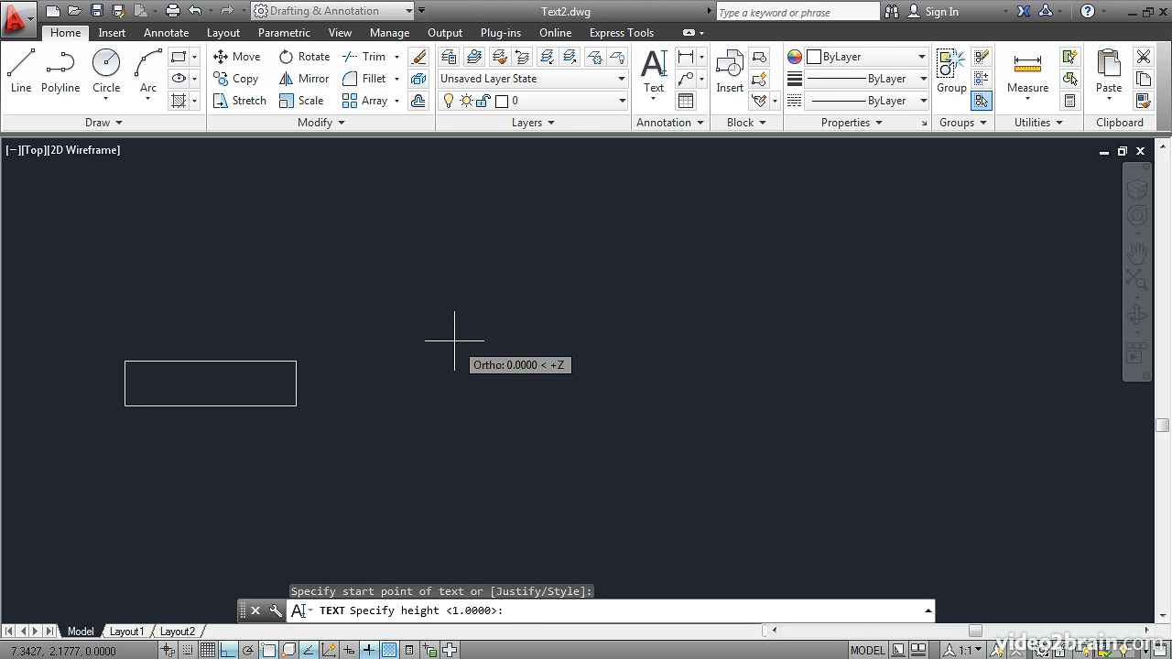
{"action": "key", "text": "Return"}
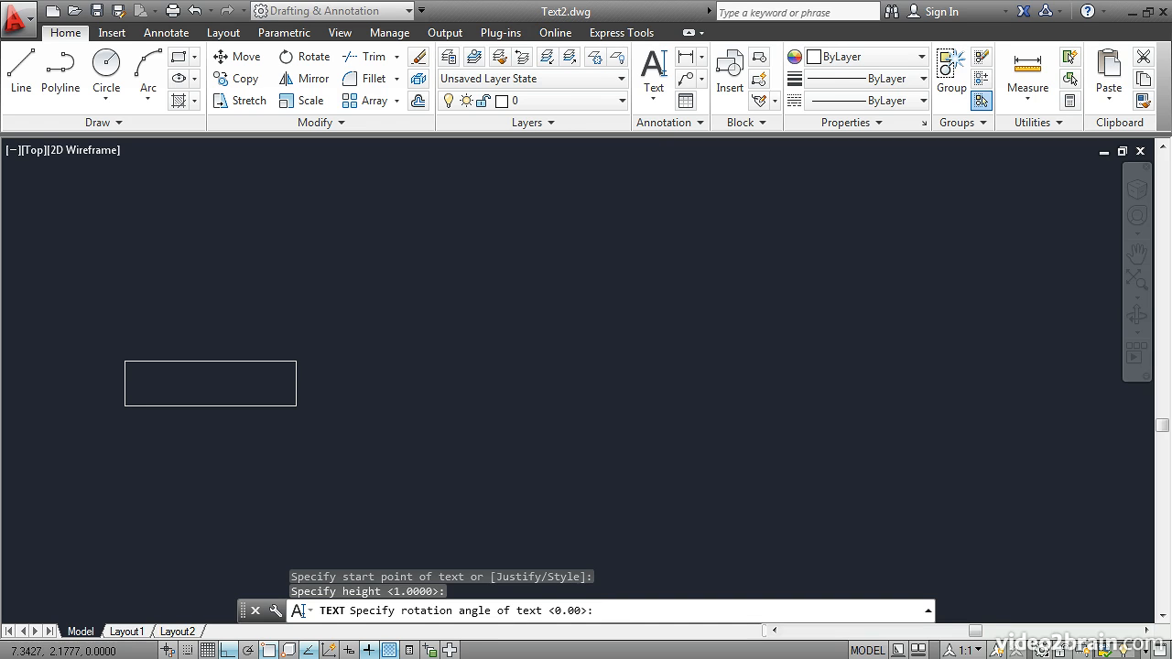
{"action": "key", "text": "Return"}
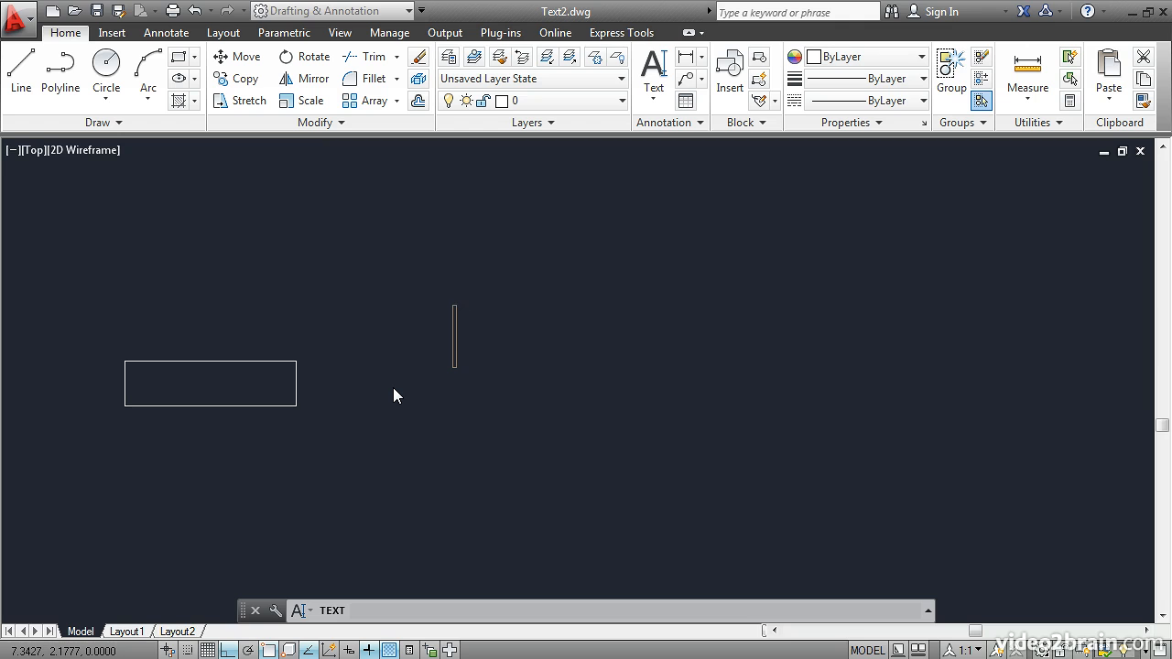
{"action": "type", "text": "The qui"}
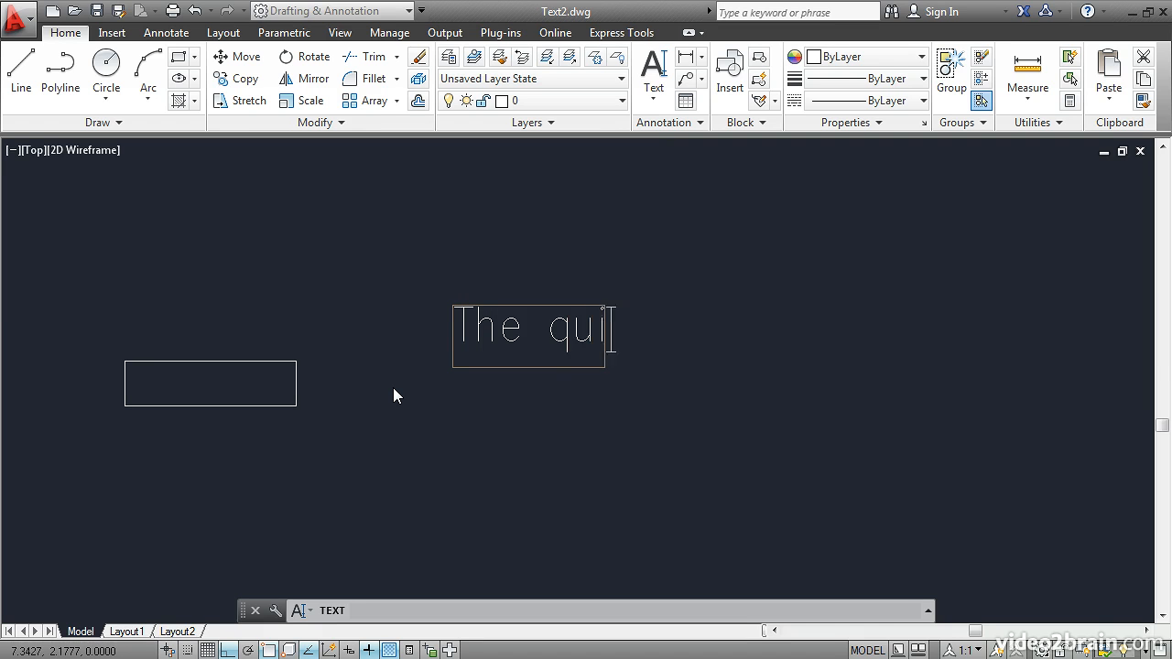
{"action": "type", "text": "ck brown f"}
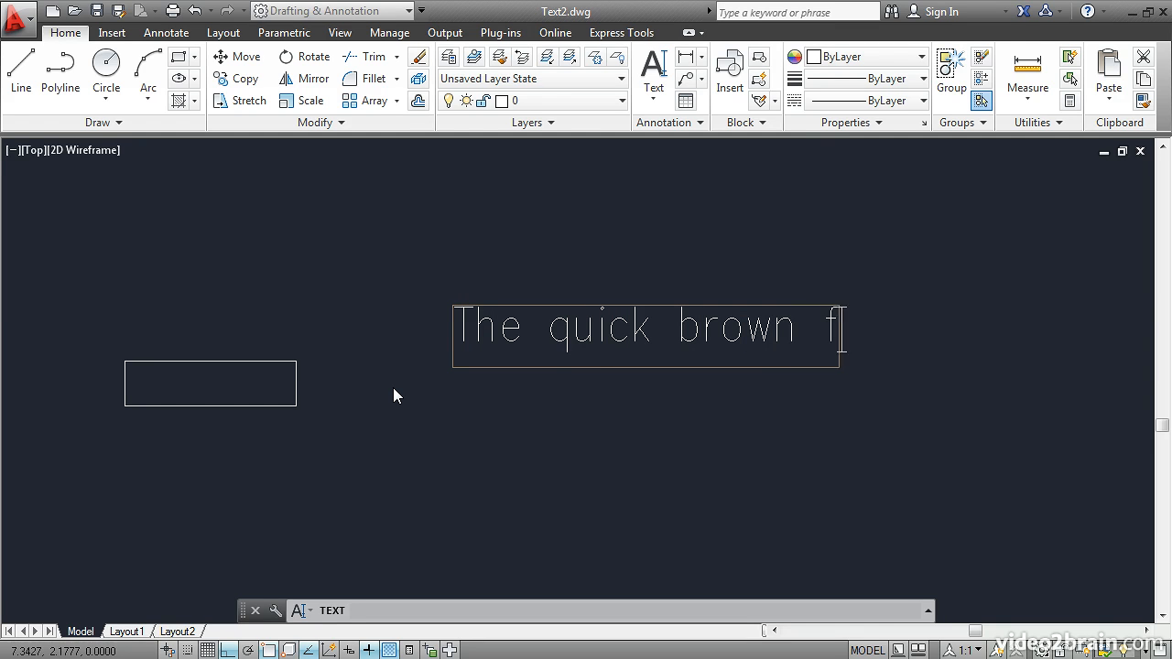
{"action": "type", "text": "ox jumps"}
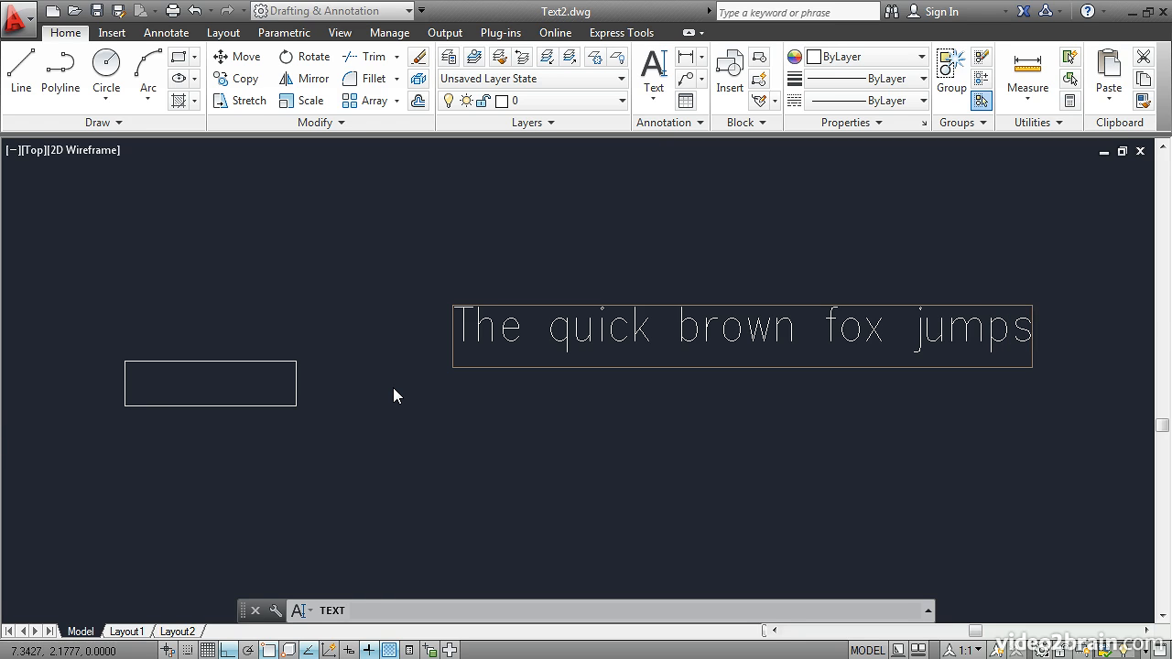
{"action": "key", "text": "Return"}
{"action": "type", "text": "over the laz"}
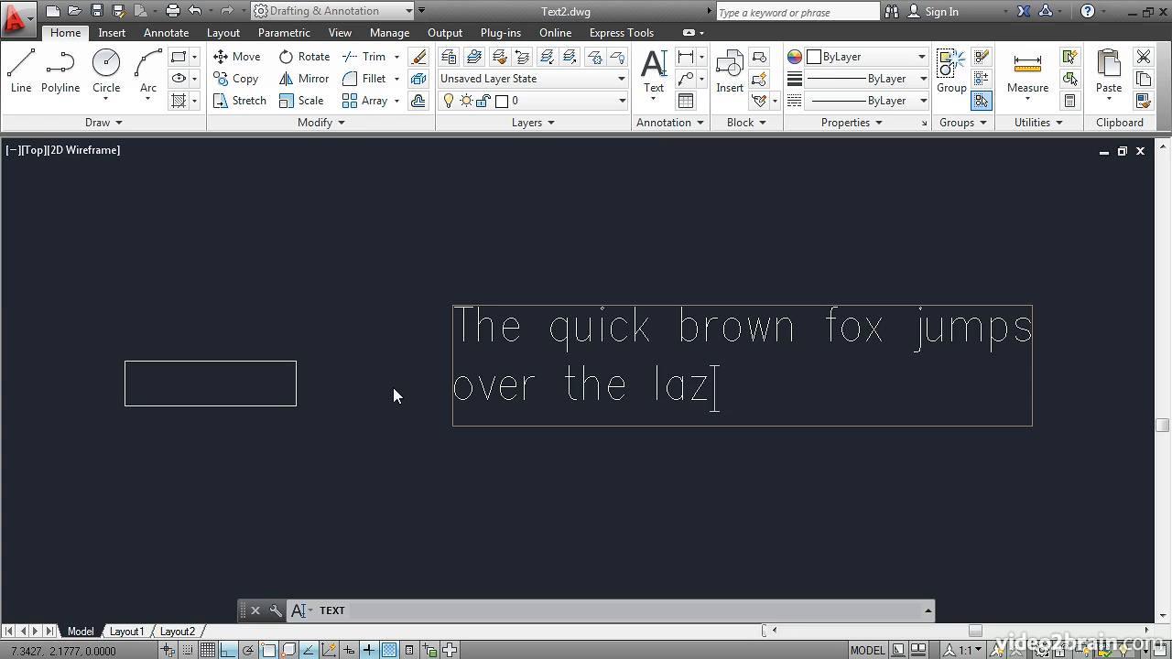
{"action": "type", "text": "y dog."}
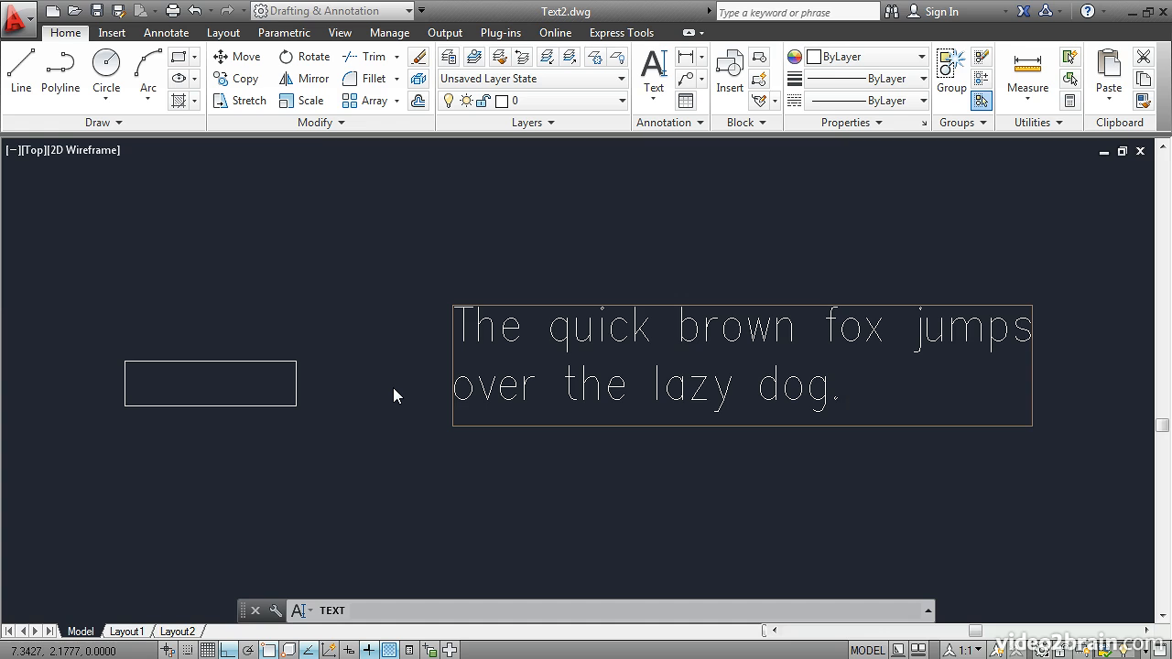
{"action": "key", "text": "Return"}
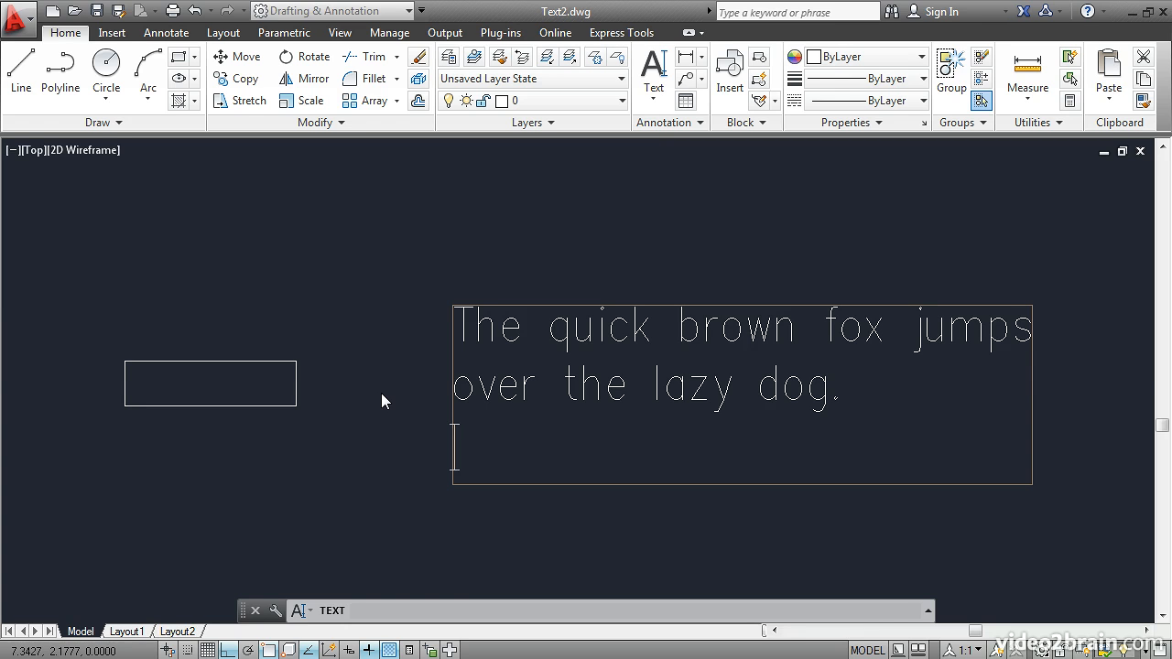
{"action": "key", "text": "Return"}
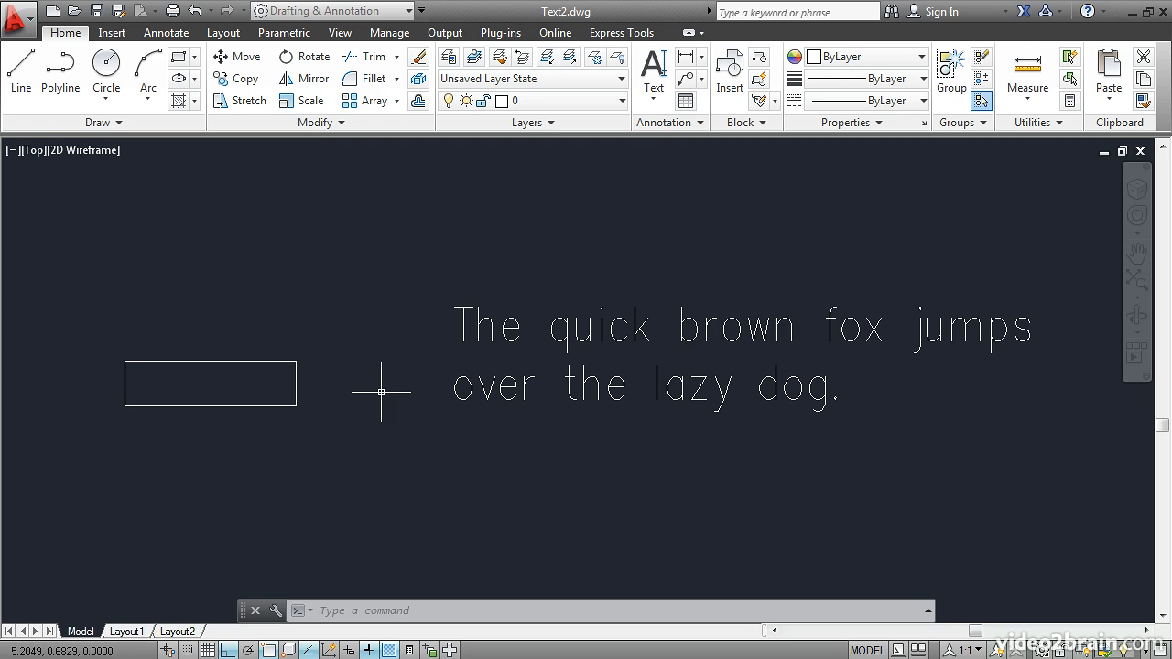
Step: Move the first line of the sentence horizontally to the left, leaving the second line in place
{"action": "left_click", "coordinate": [449, 329]}
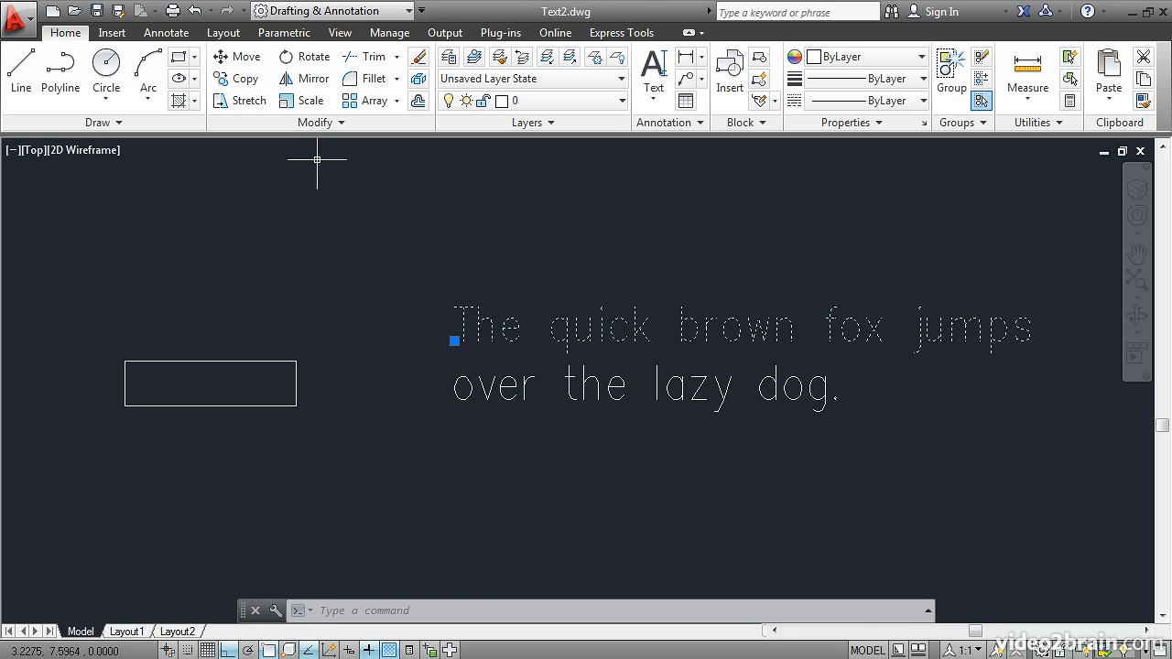
{"action": "left_click", "coordinate": [236, 56]}
{"action": "left_click", "coordinate": [429, 285]}
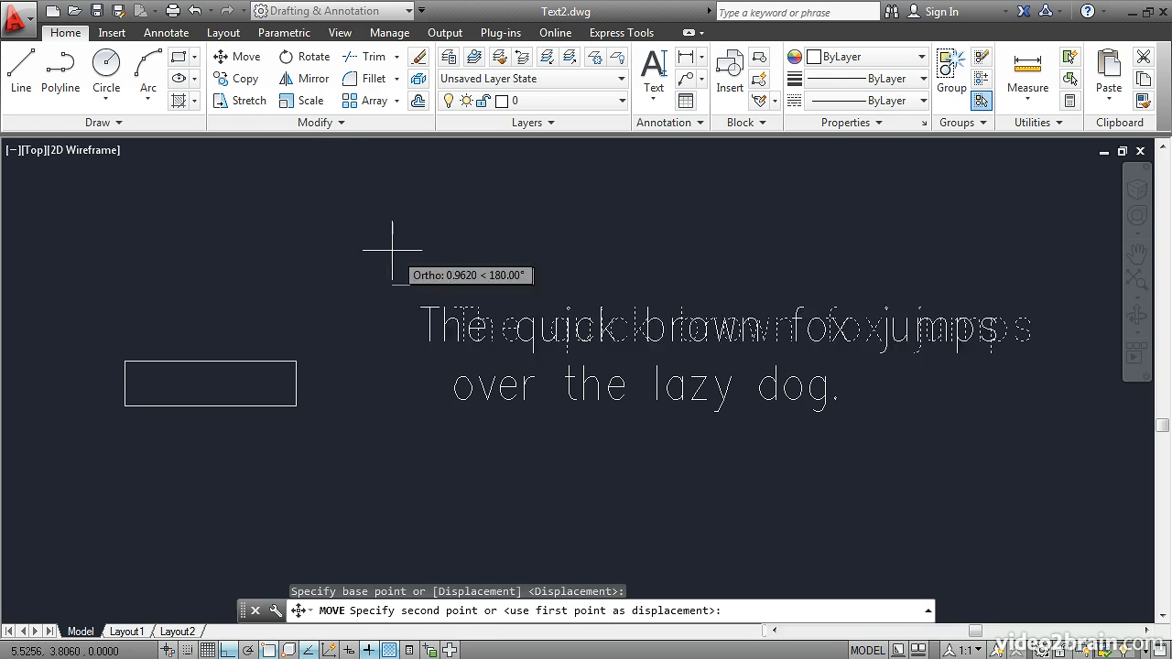
{"action": "left_click", "coordinate": [334, 243]}
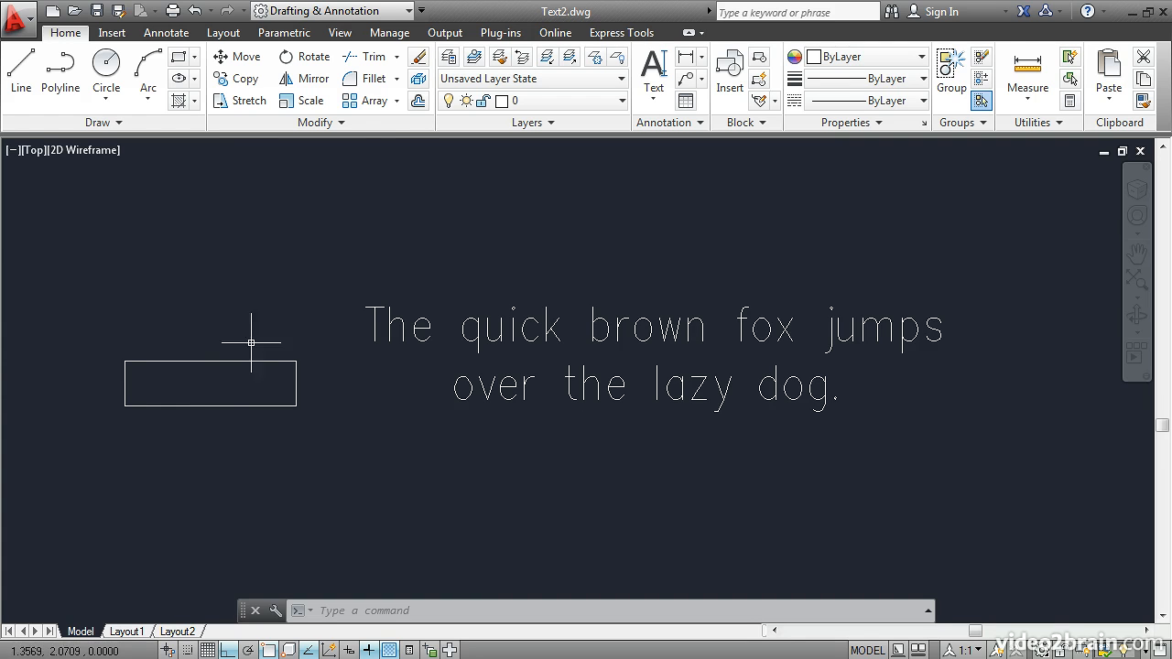
Step: Place a surname in capitals at the rectangle's exact centre as single-line text, with middle-center justification, height .7 and rotation 0
{"action": "mouse_move", "coordinate": [223, 385]}
{"action": "middle_mouse_down"}
{"action": "mouse_move", "coordinate": [477, 369]}
{"action": "mouse_move", "coordinate": [527, 339]}
{"action": "middle_mouse_up"}
{"action": "scroll", "coordinate": [478, 369], "scroll_direction": "up", "scroll_amount": 4}
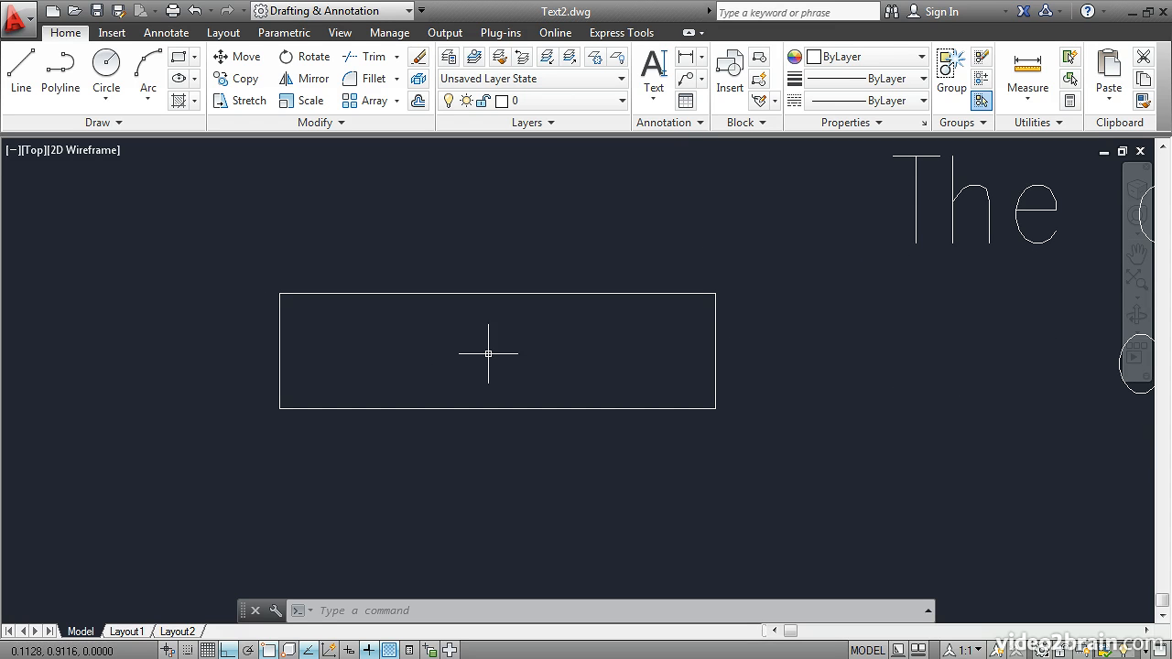
{"action": "type", "text": "TEXT"}
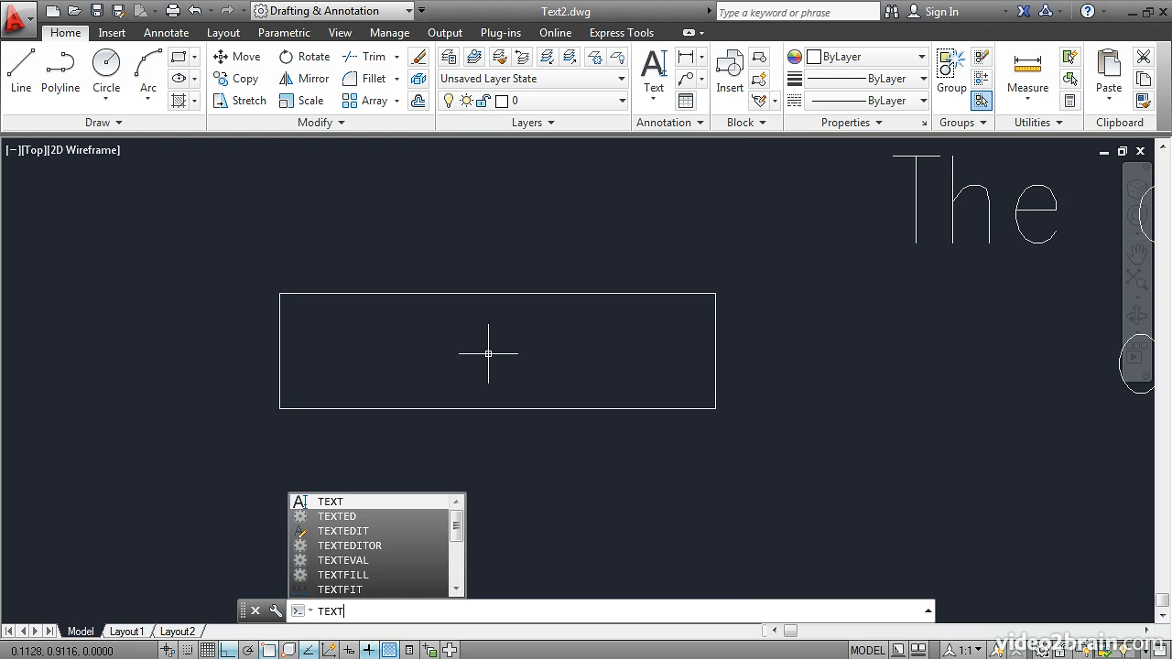
{"action": "key", "text": "Return"}
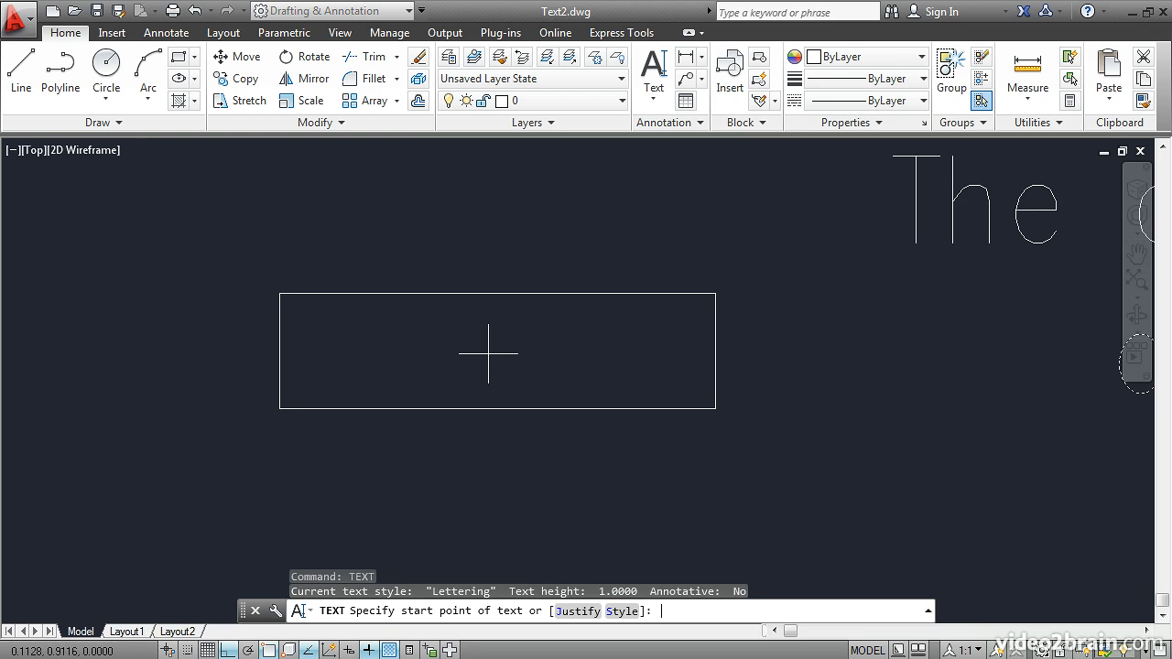
{"action": "left_click", "coordinate": [575, 612]}
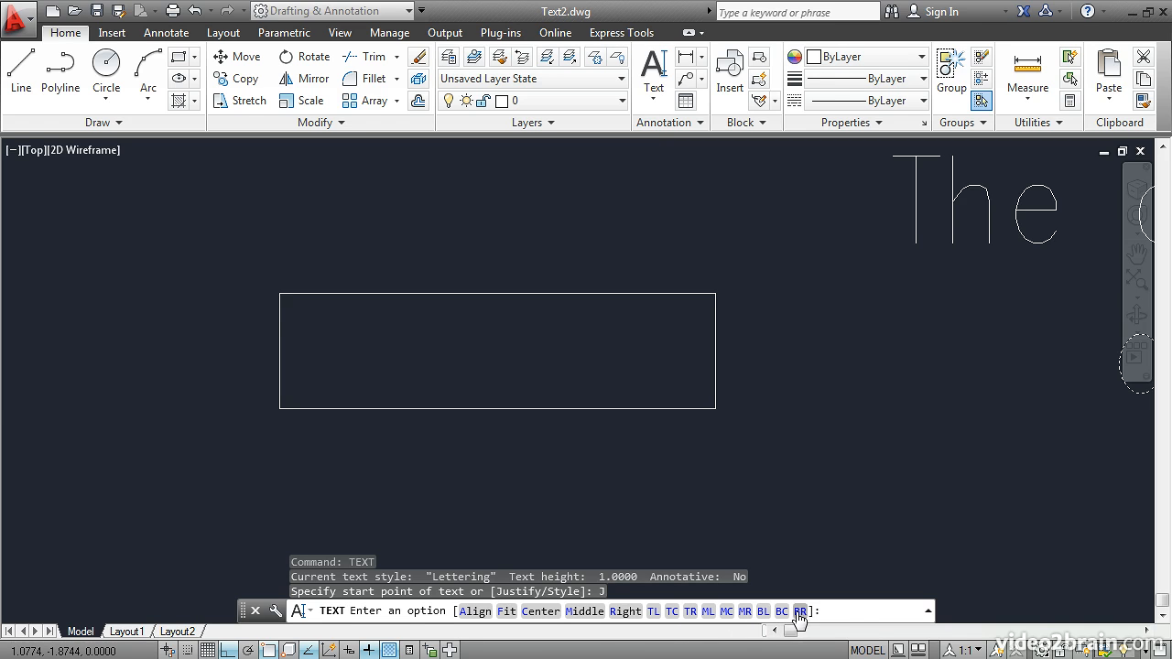
{"action": "left_click", "coordinate": [726, 612]}
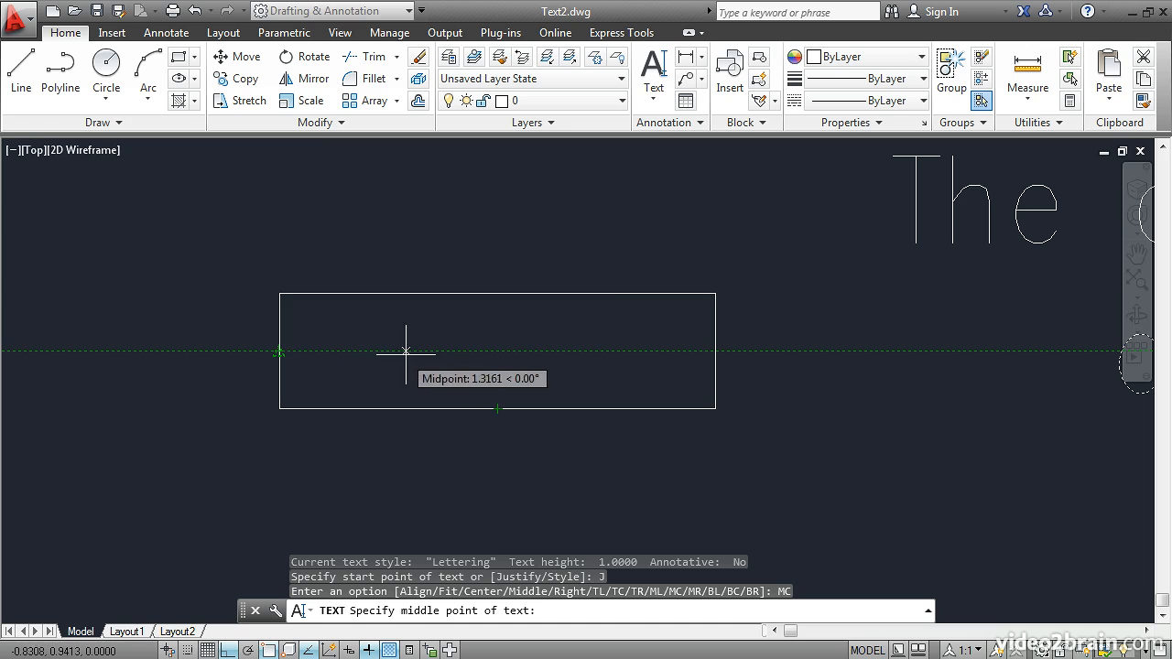
{"action": "left_click", "coordinate": [497, 351]}
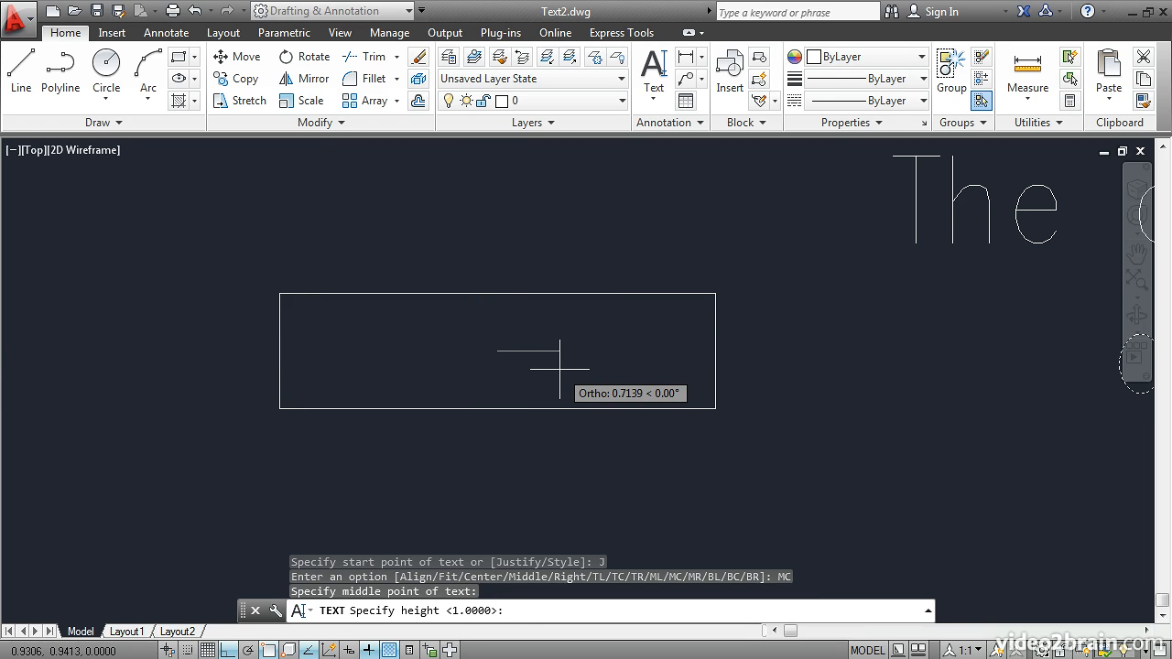
{"action": "type", "text": ".7"}
{"action": "key", "text": "Return"}
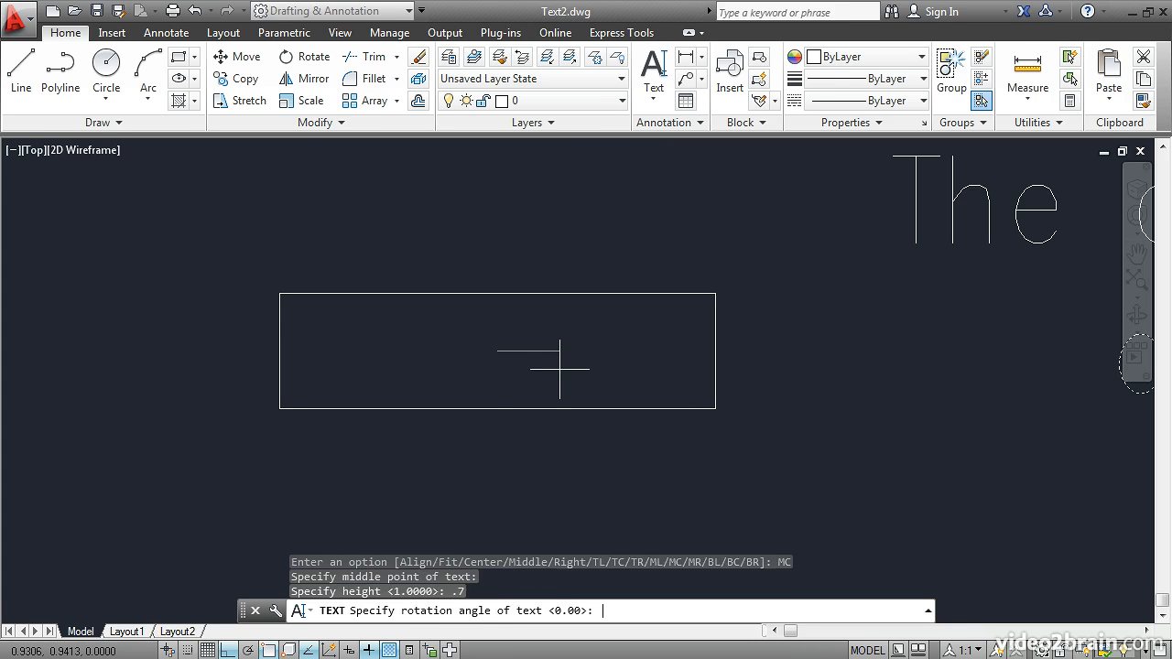
{"action": "key", "text": "Return"}
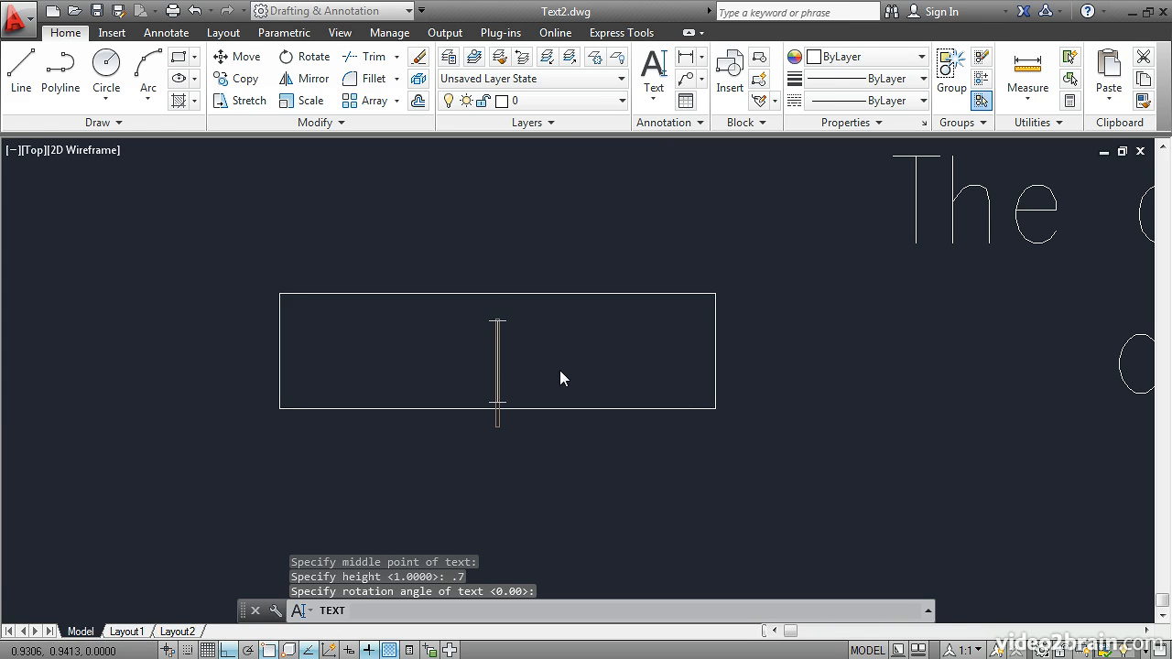
{"action": "type", "text": "JONES"}
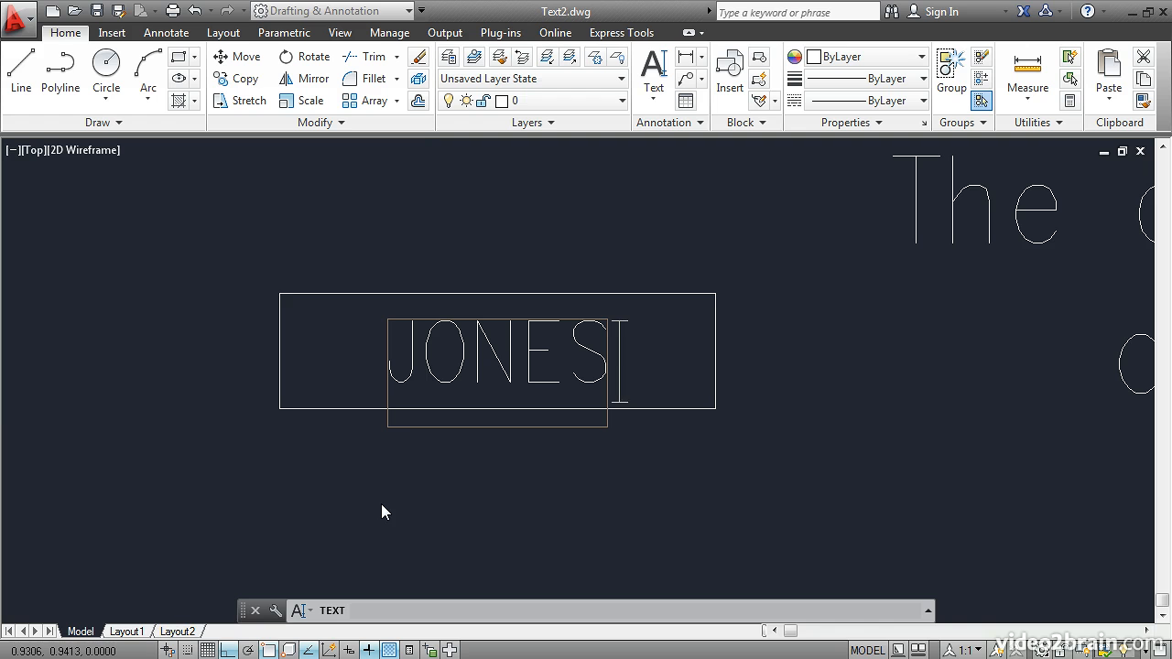
{"action": "key", "text": "Return"}
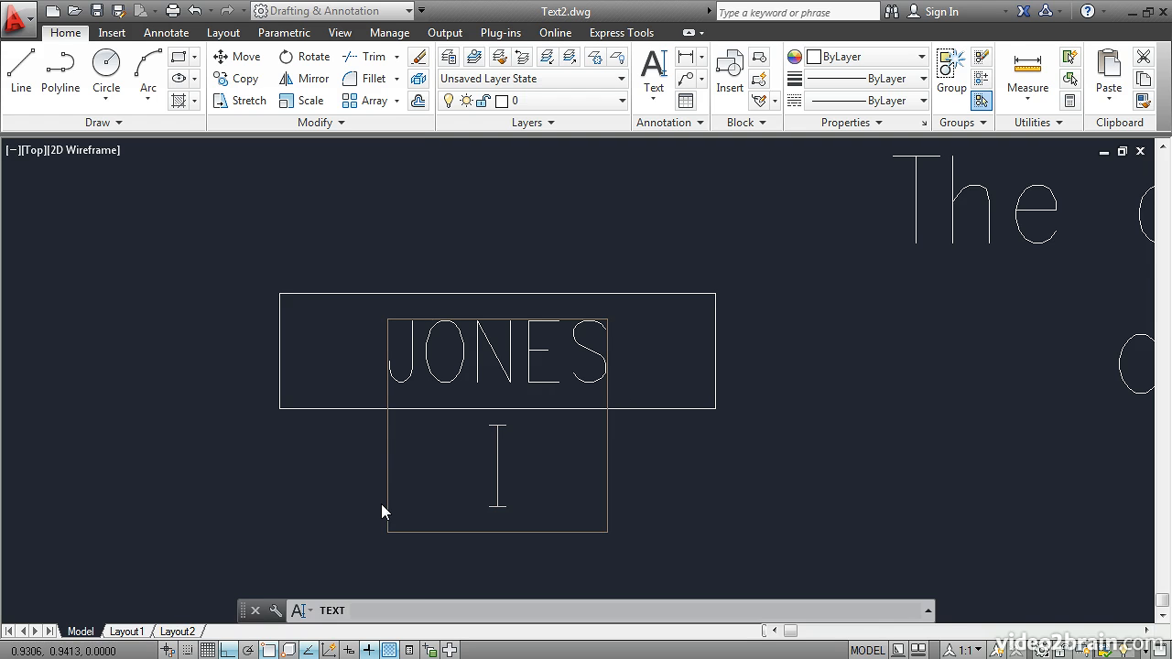
{"action": "key", "text": "Return"}
Step: Replace the word "brown" with "yellow" in the first line of the sentence
{"action": "scroll", "coordinate": [326, 518], "scroll_direction": "down", "scroll_amount": 4}
{"action": "middle_click_drag", "start_coordinate": [505, 503], "coordinate": [435, 436]}
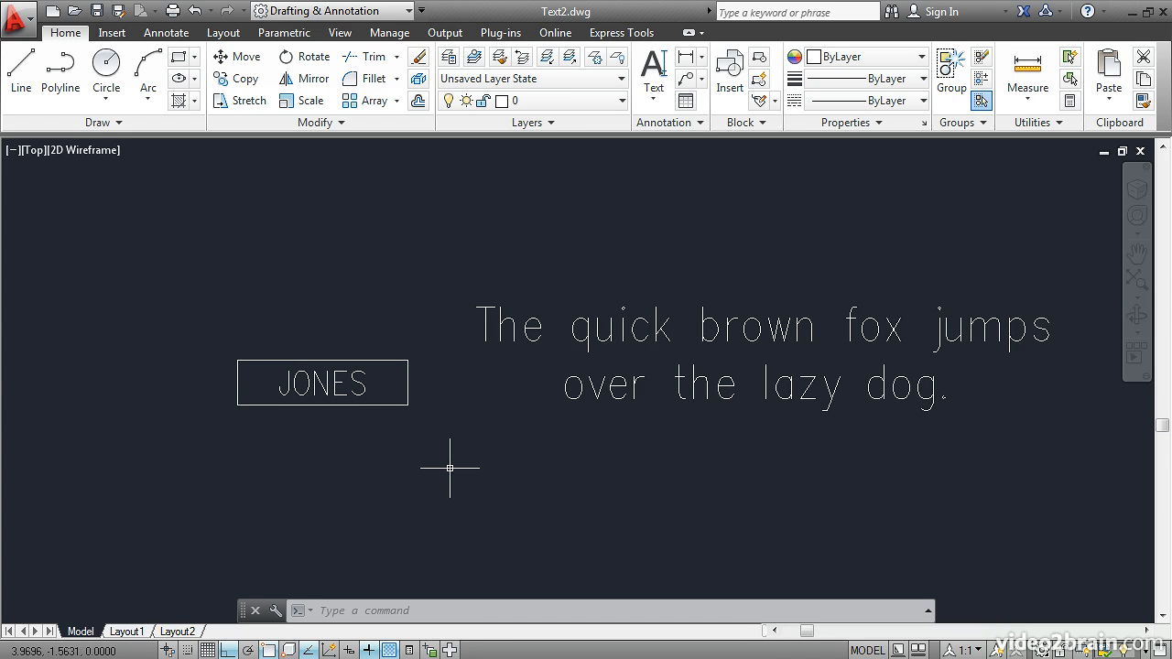
{"action": "double_click", "coordinate": [501, 330]}
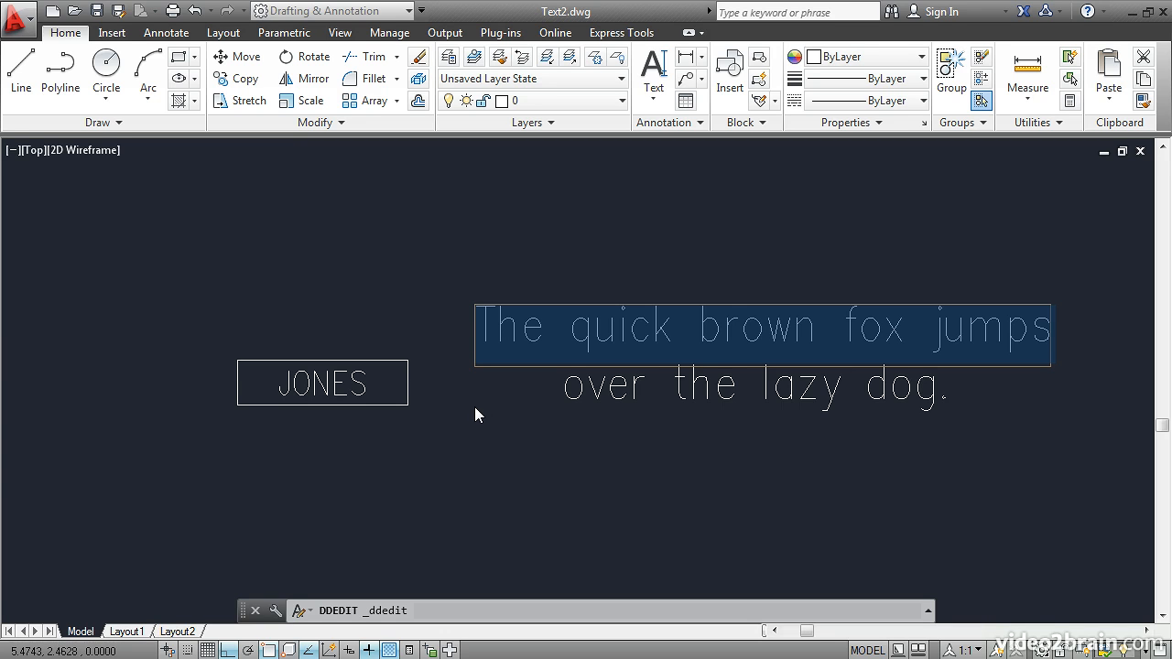
{"action": "left_click", "coordinate": [723, 339]}
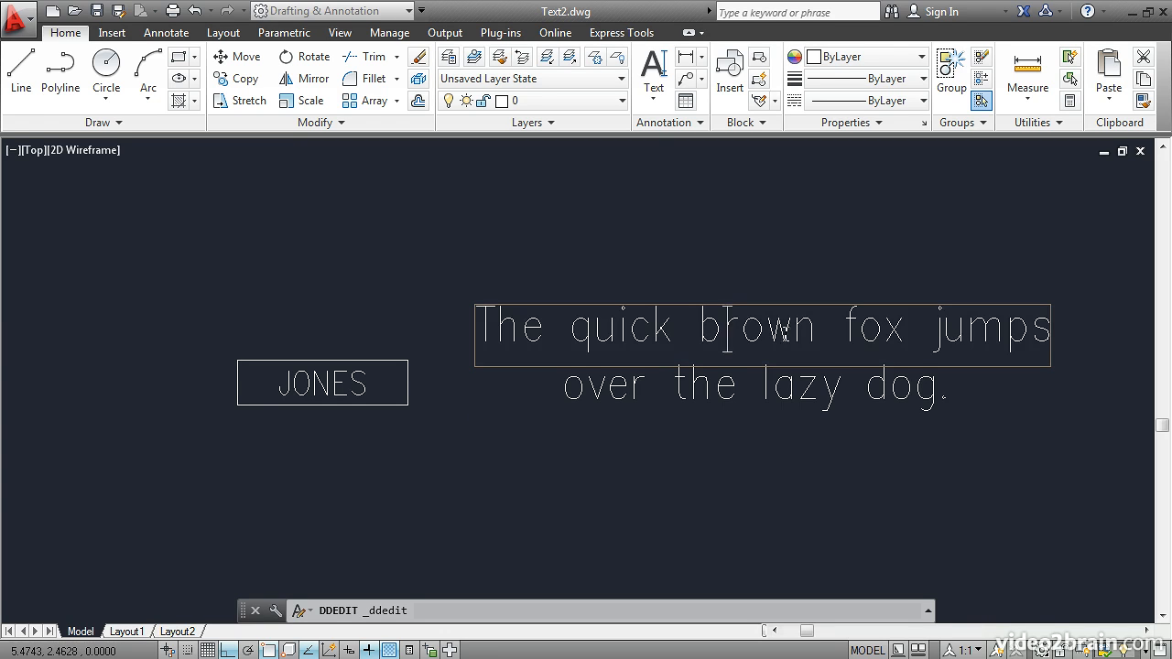
{"action": "left_click_drag", "start_coordinate": [811, 328], "coordinate": [705, 330]}
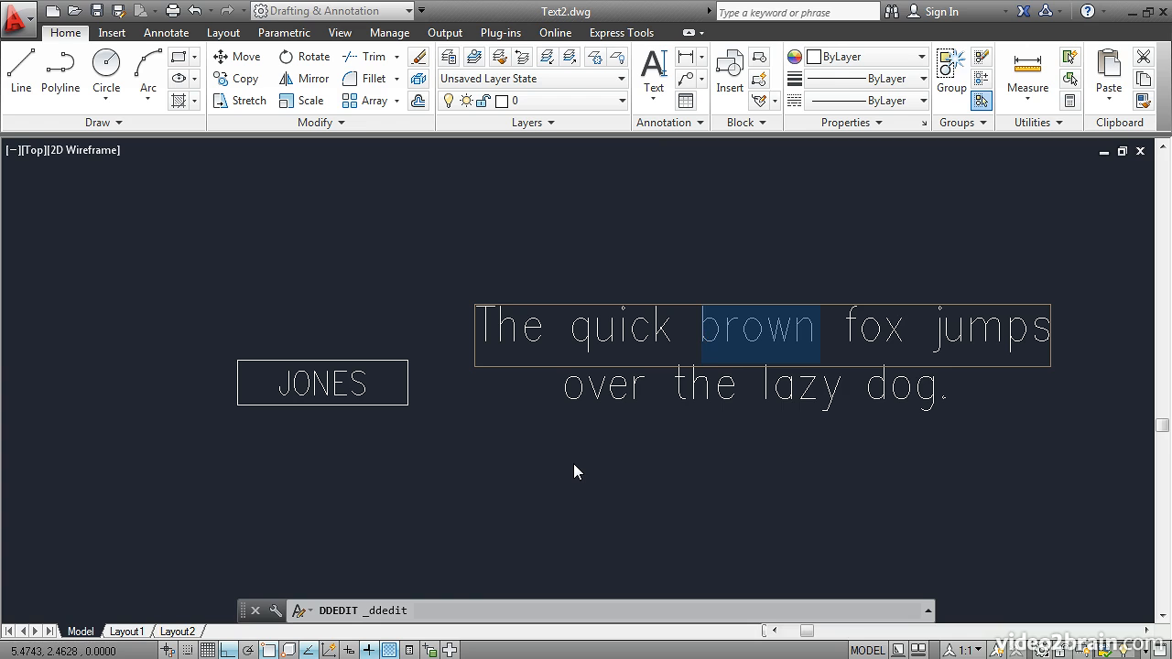
{"action": "key", "text": "Delete"}
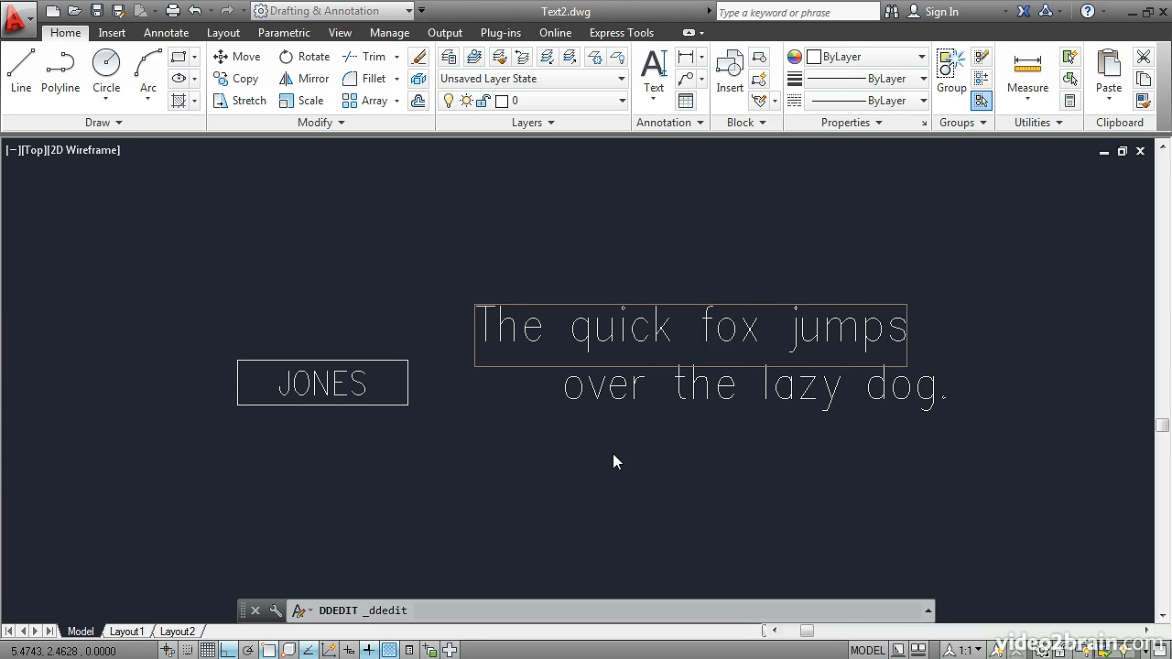
{"action": "type", "text": "yellow"}
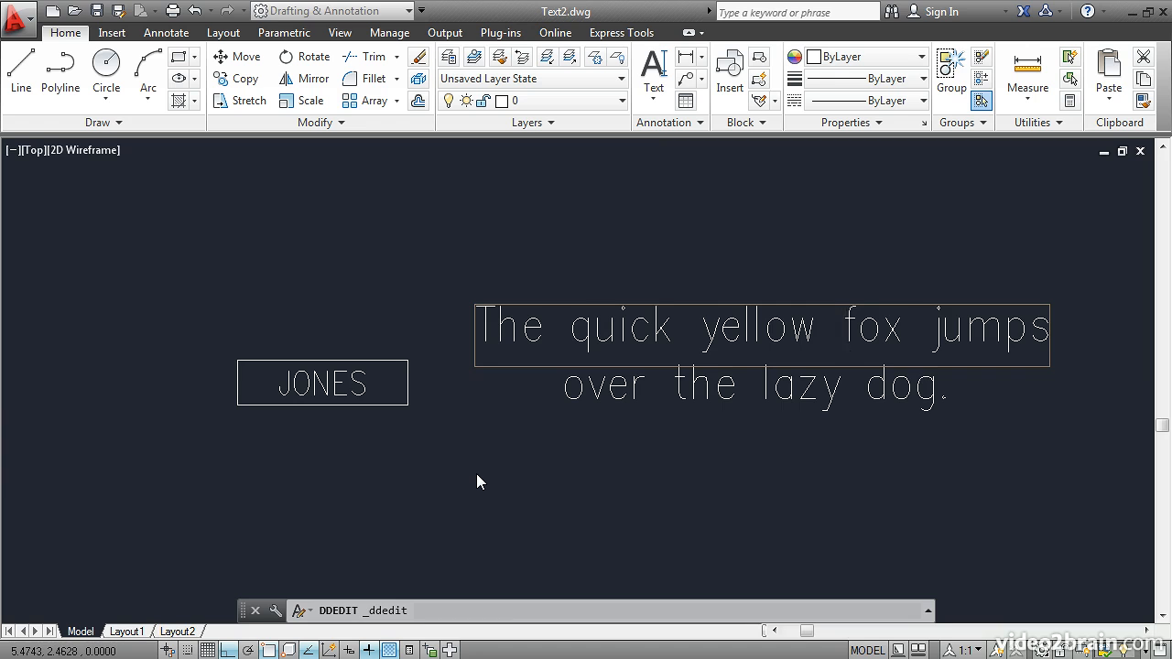
{"action": "key", "text": "Return"}
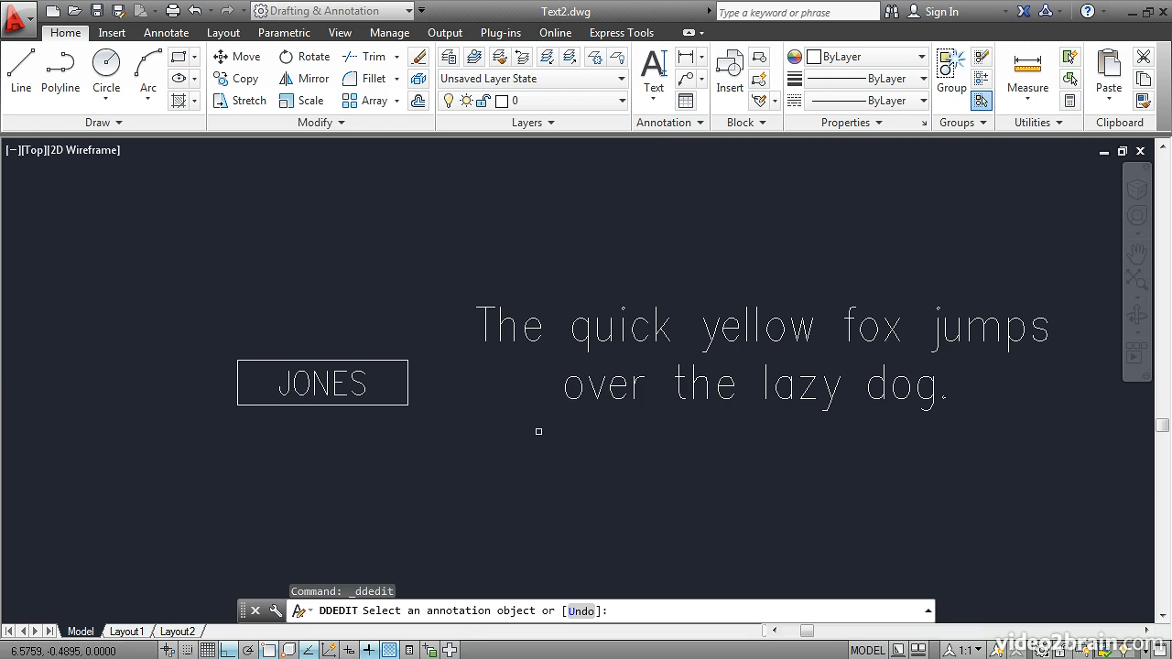
{"action": "left_click", "coordinate": [640, 385]}
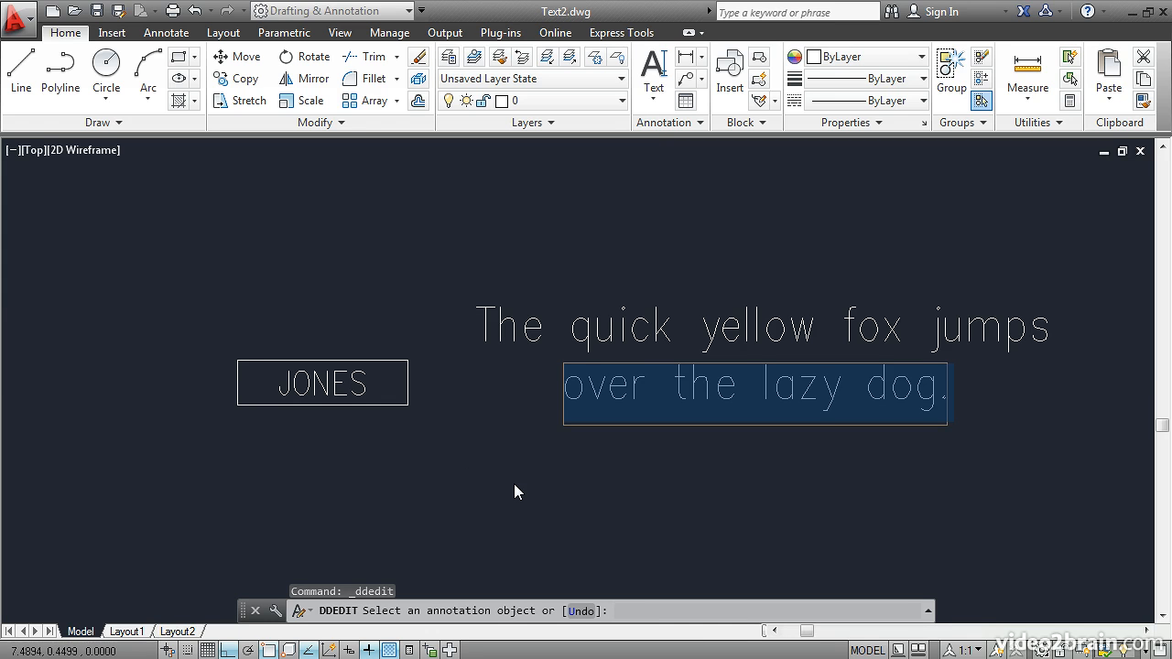
{"action": "key", "text": "Escape"}
{"action": "key", "text": "Escape"}
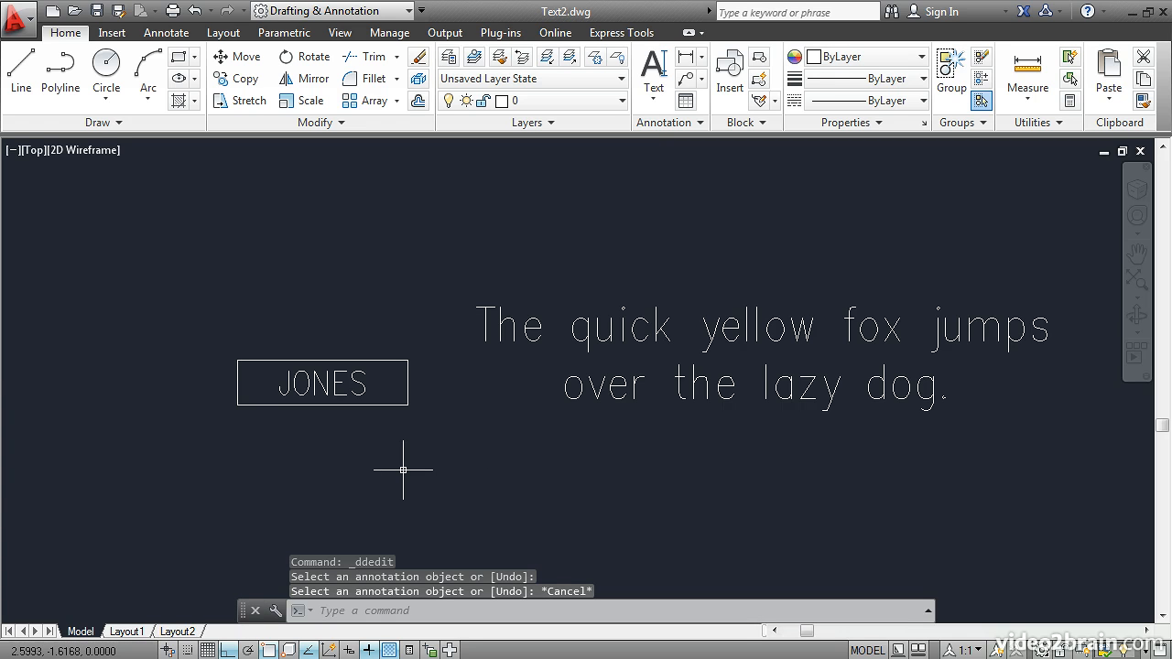
Step: Replace the surname inside the rectangle with a different surname in capitals using the DDEDIT command
{"action": "type", "text": "ed"}
{"action": "key", "text": "Return"}
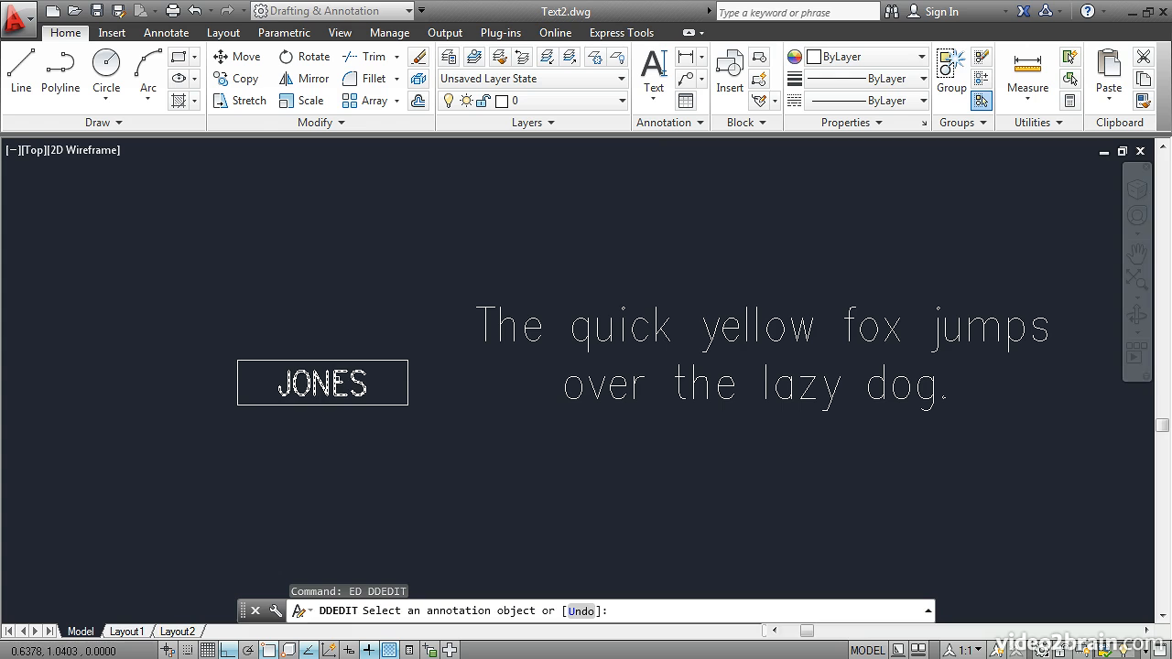
{"action": "left_click", "coordinate": [316, 389]}
{"action": "type", "text": "SMITH"}
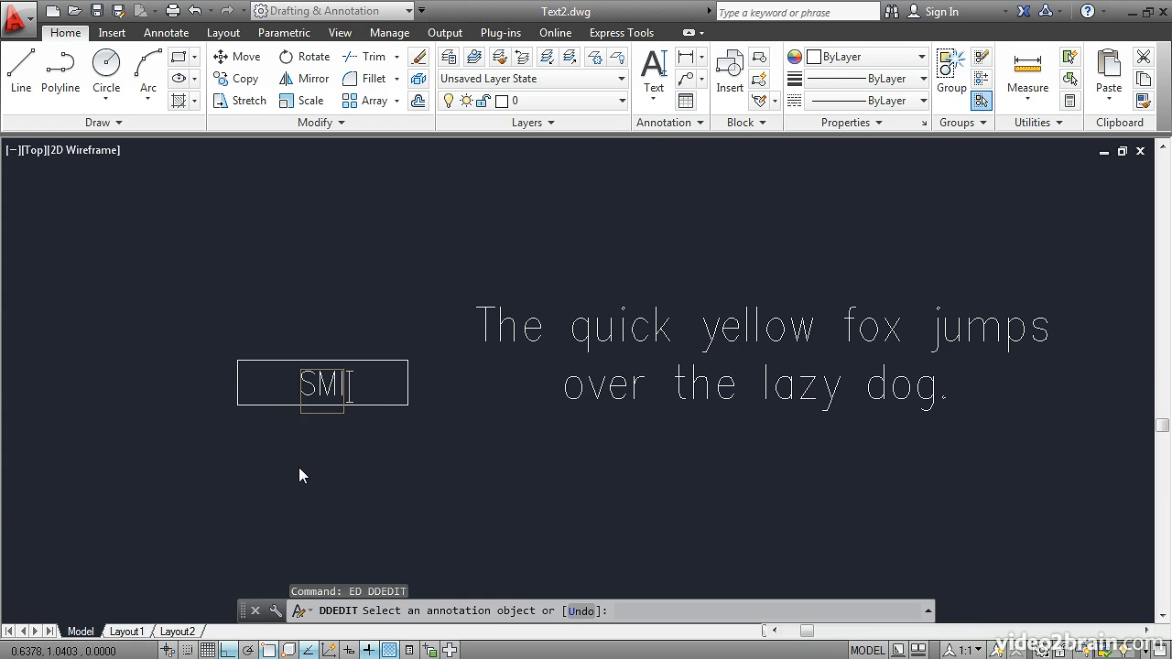
{"action": "key", "text": "Return"}
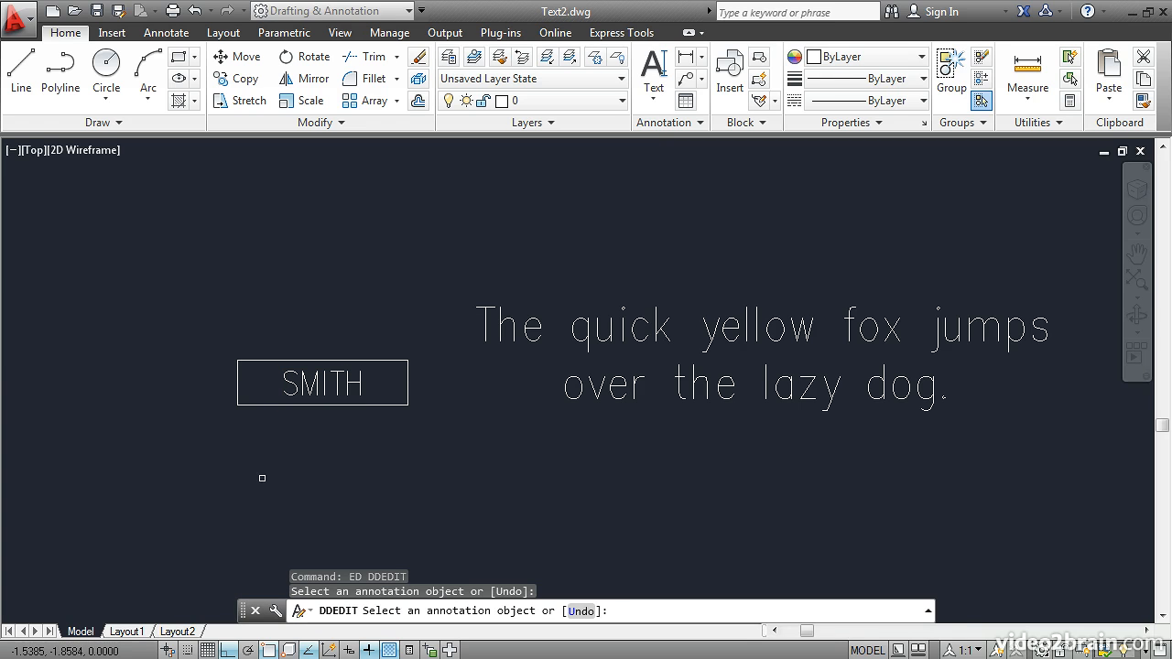
{"action": "key", "text": "Return"}
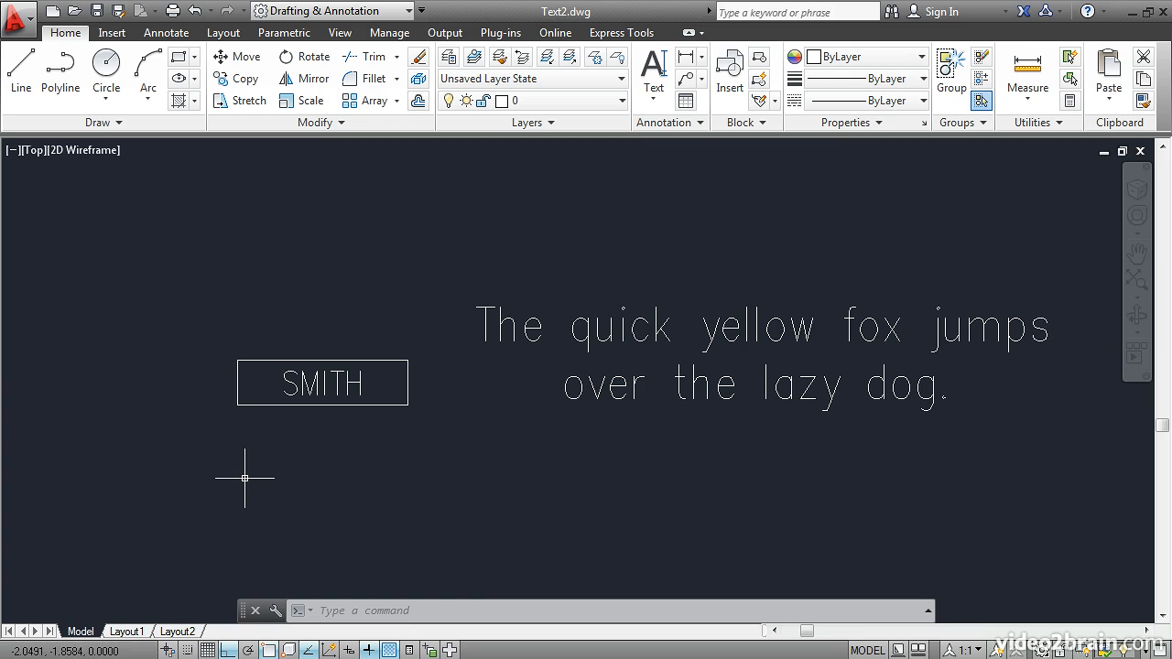